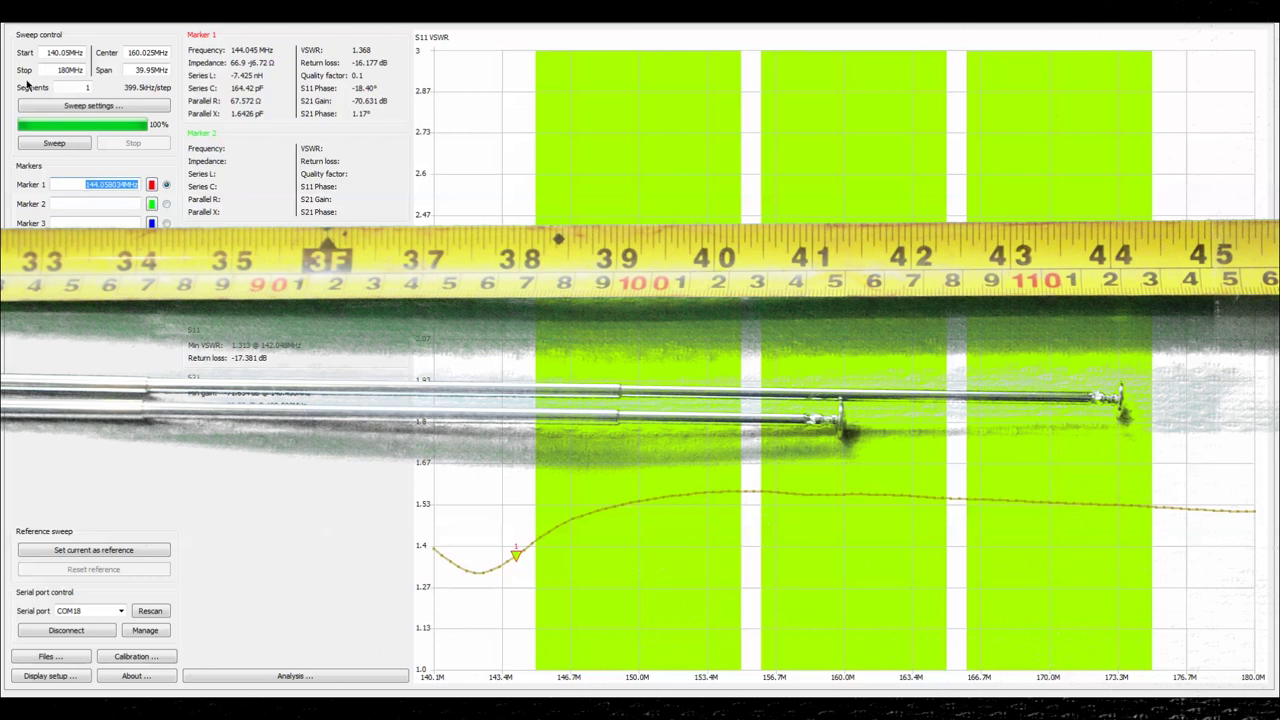
Run a fresh 140–180 MHz sweep and drag Marker 1 into the 150.037 MHz dip, reading VSWR 1.293.
left_click(60, 144)
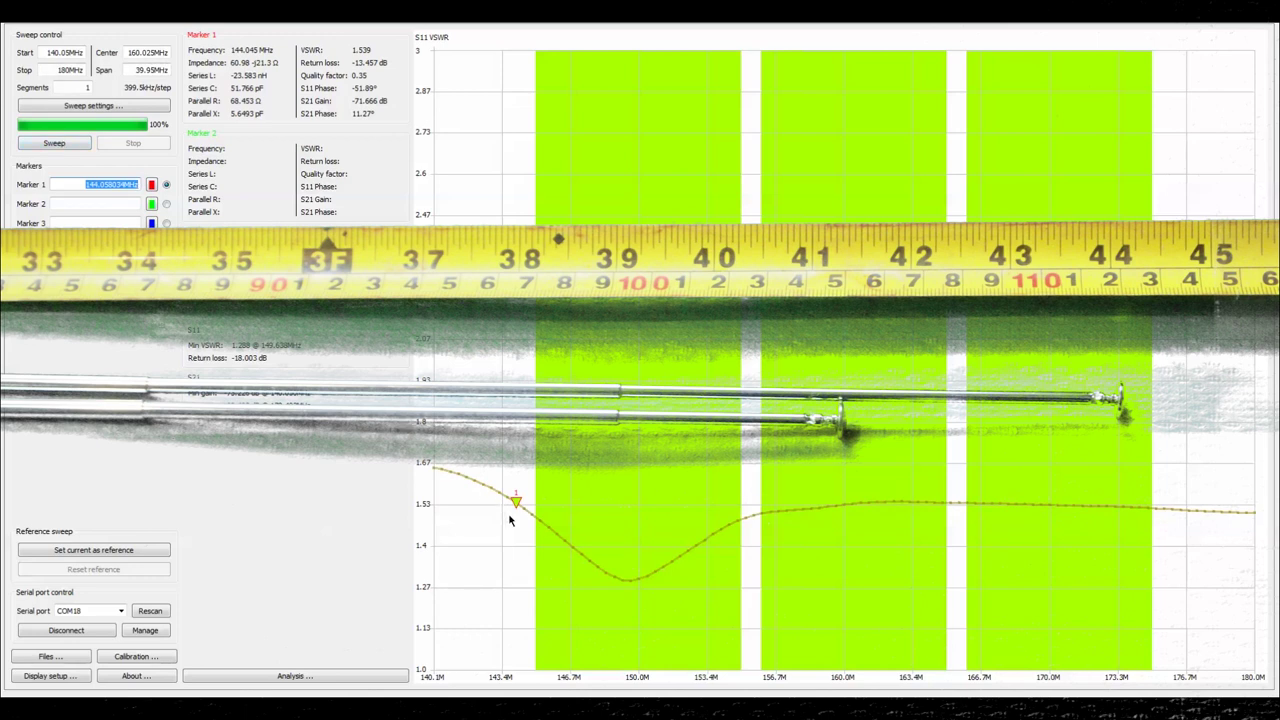
left_click(517, 507)
left_click_drag(517, 507, 639, 580)
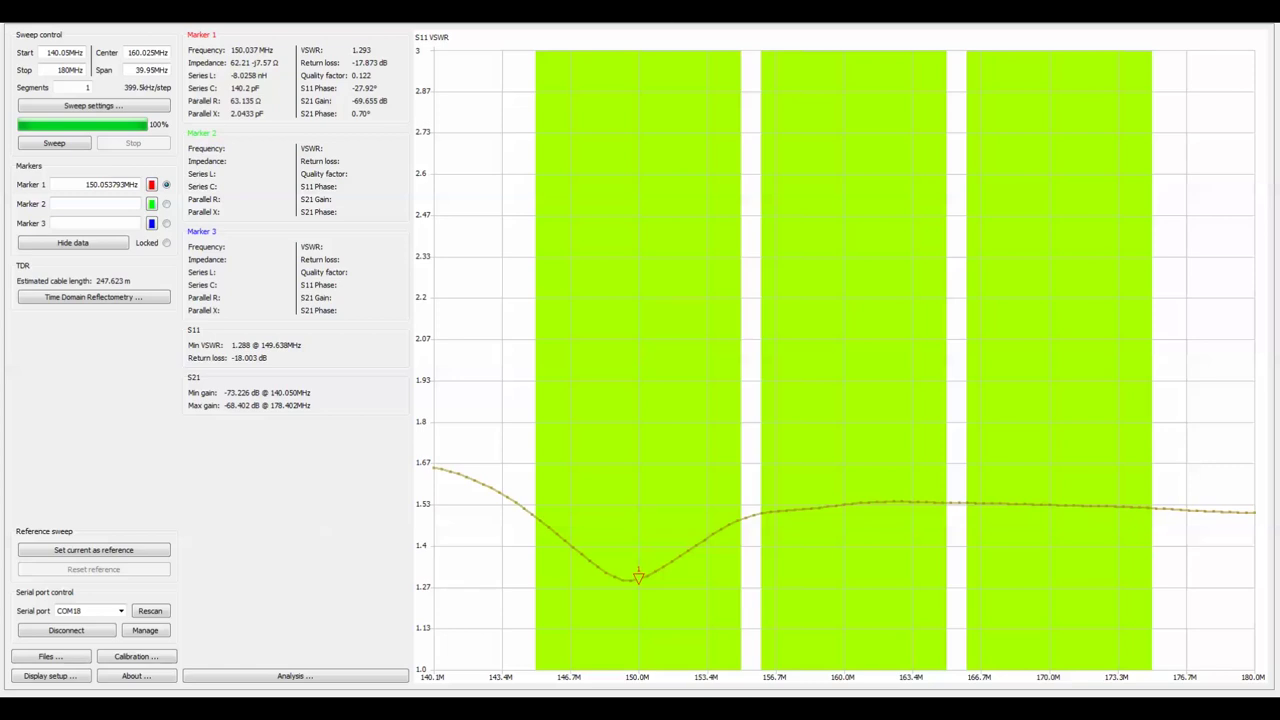
Re-sweep the retuned antenna and drag Marker 1 to 155.231 MHz beside the 153.633 MHz dip.
left_click(55, 143)
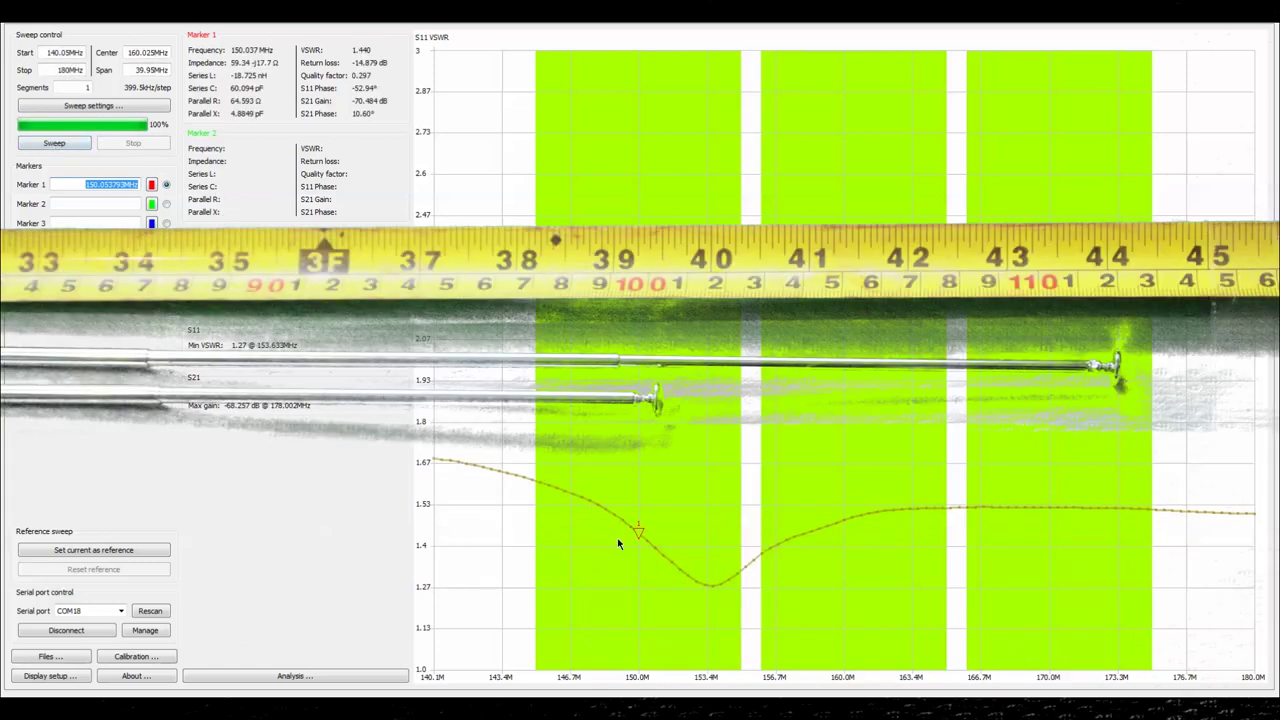
left_click_drag(640, 533, 744, 602)
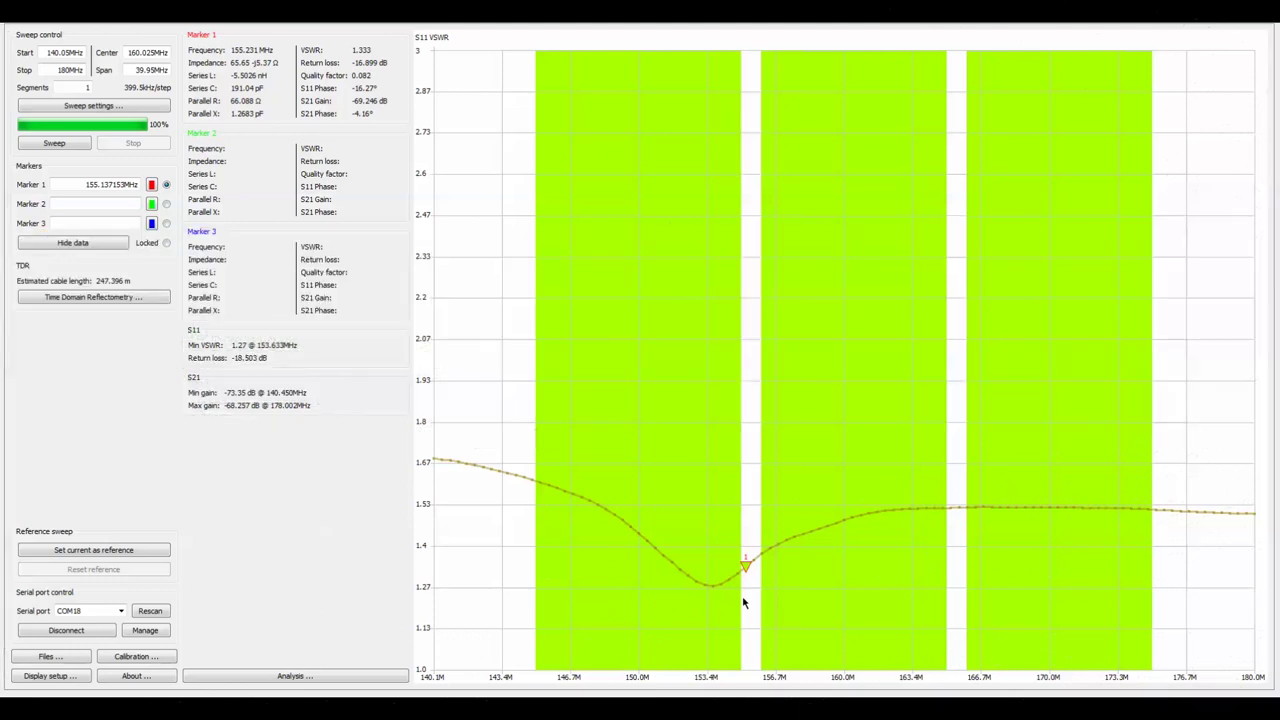
Move Marker 1 to 160 MHz, sweep twice, then place Marker 1 at 165.219 MHz (VSWR 1.400).
left_click_drag(744, 603, 866, 591)
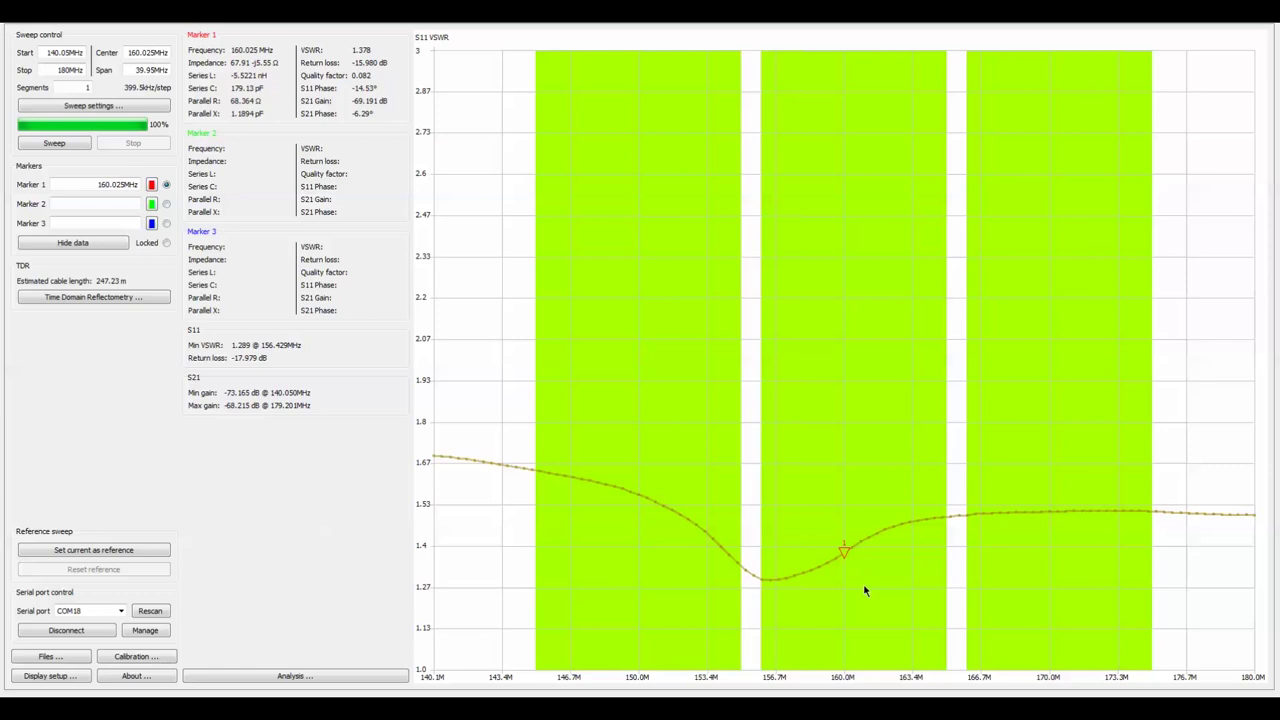
left_click(55, 144)
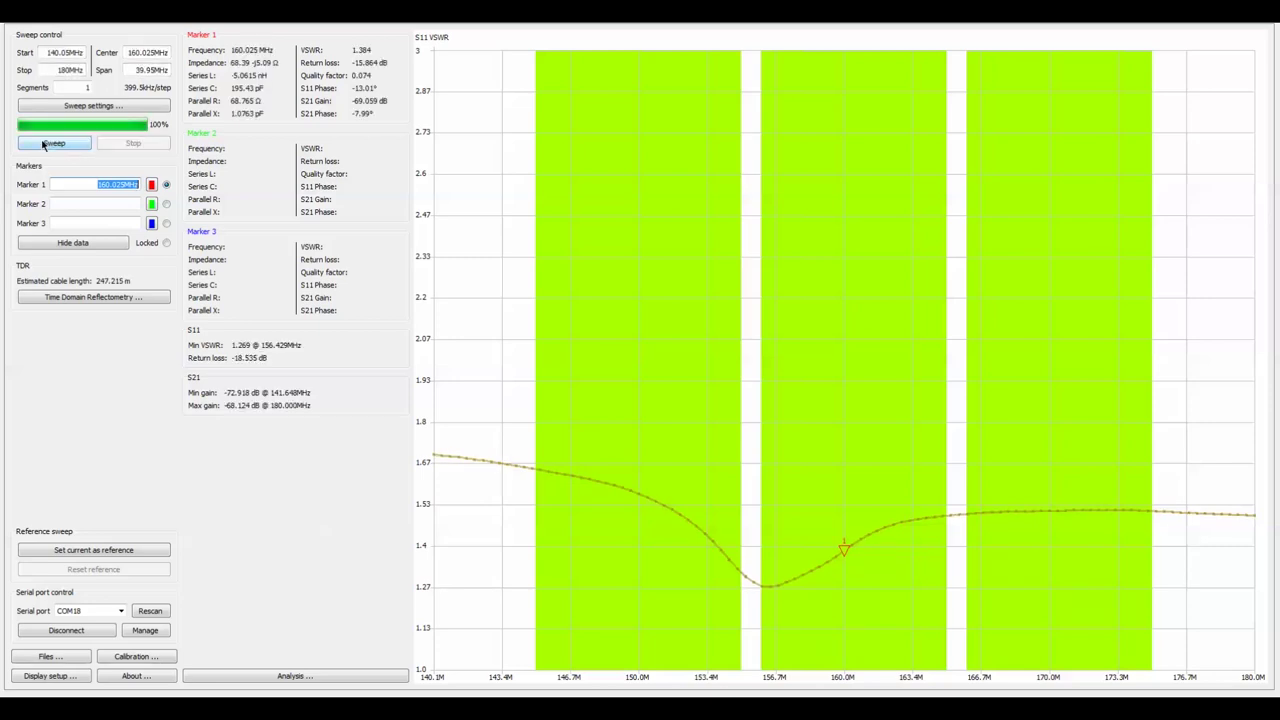
left_click(45, 148)
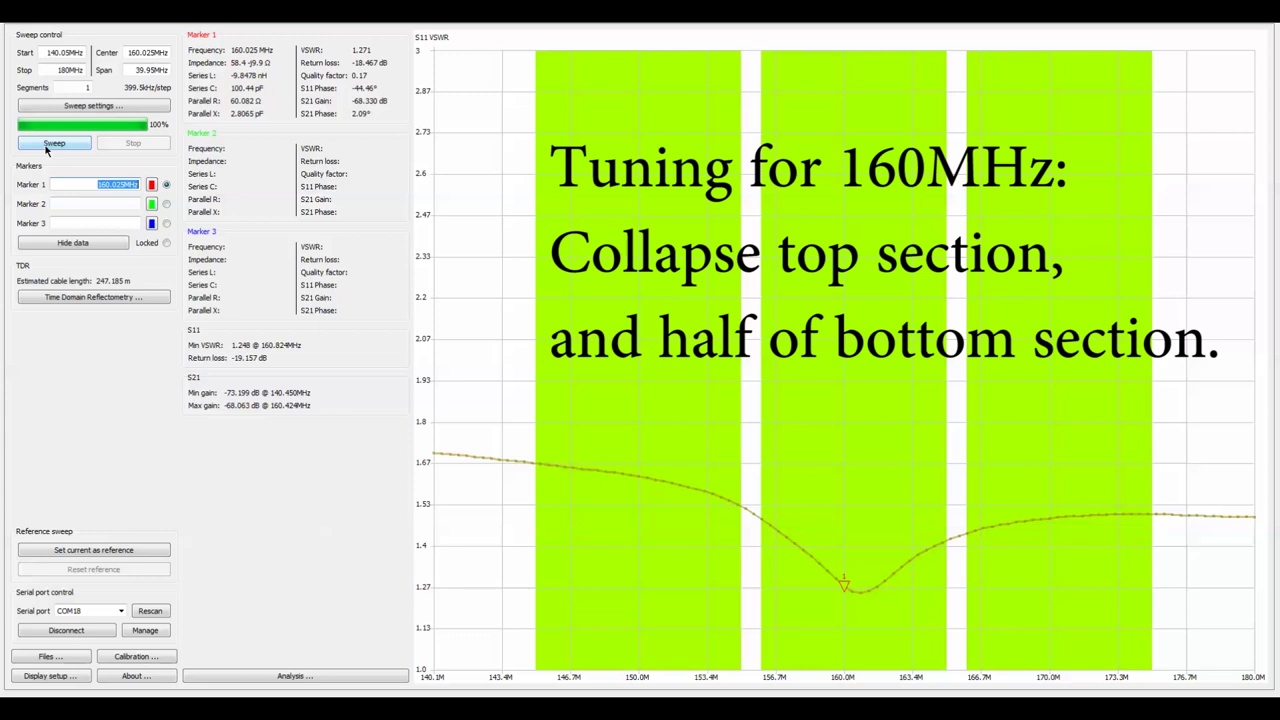
left_click(951, 567)
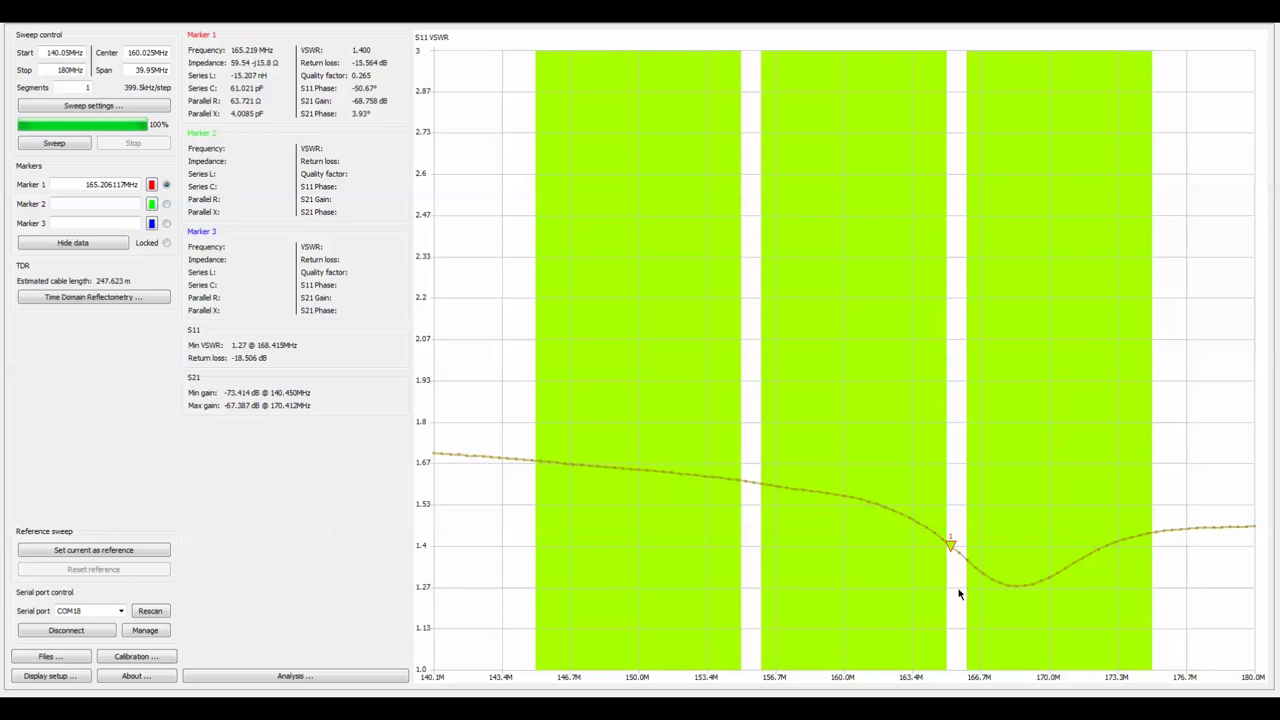
Drag Marker 1 to 170.012 MHz, just above the 168.415 MHz dip, reading VSWR 1.299.
left_click_drag(951, 545, 1051, 623)
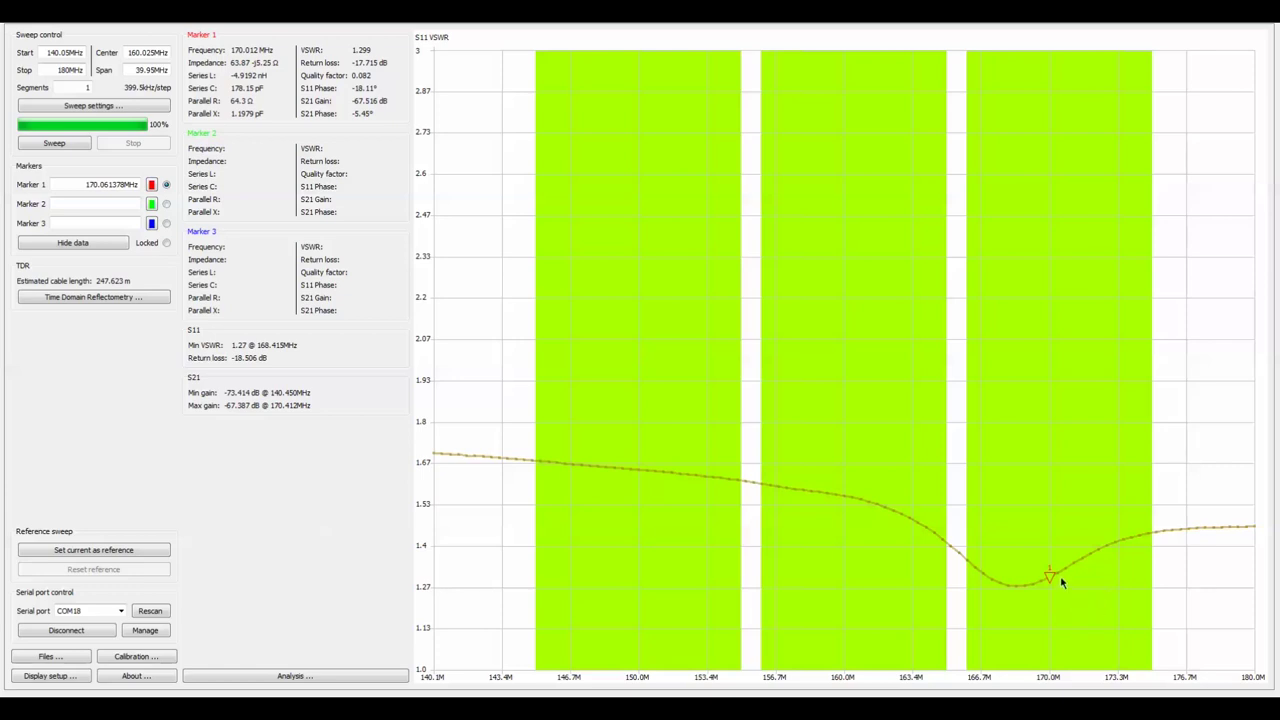
Move Marker 1 to about 175 MHz and re-sweep, showing the dip at 177.203 MHz (VSWR 1.296).
left_click_drag(1048, 578, 1144, 574)
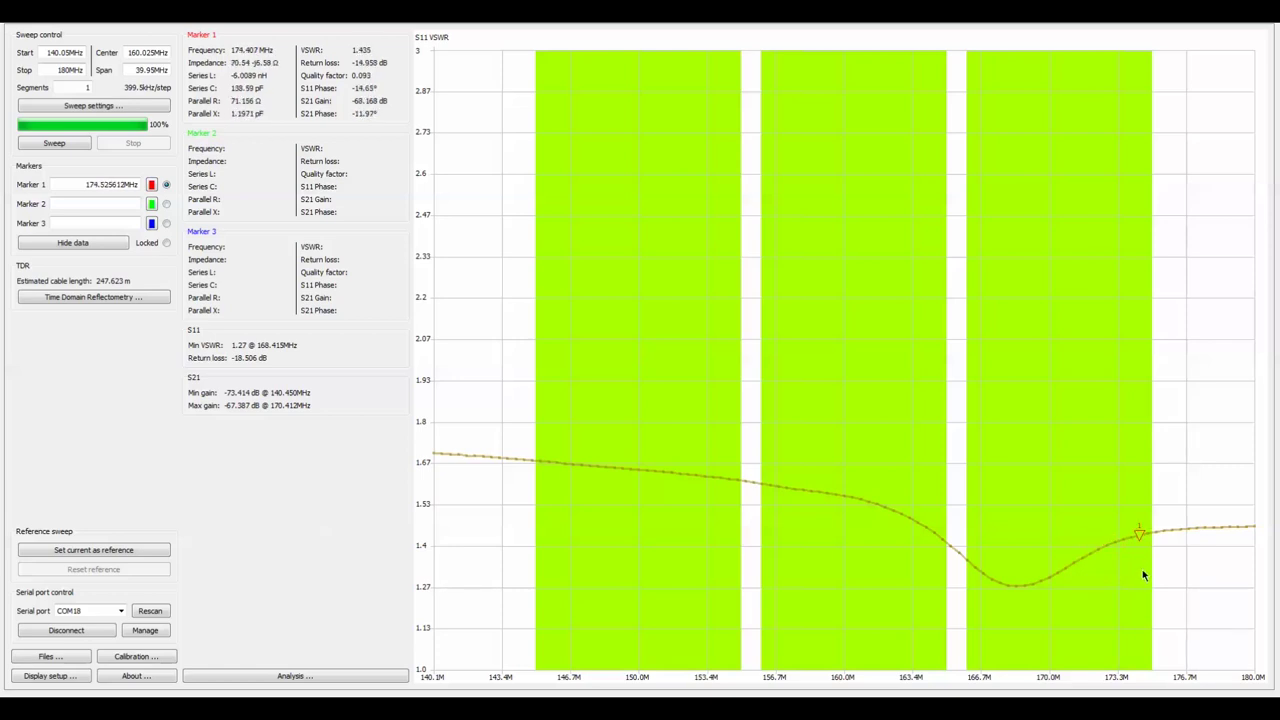
left_click_drag(1144, 574, 1154, 572)
left_click(56, 145)
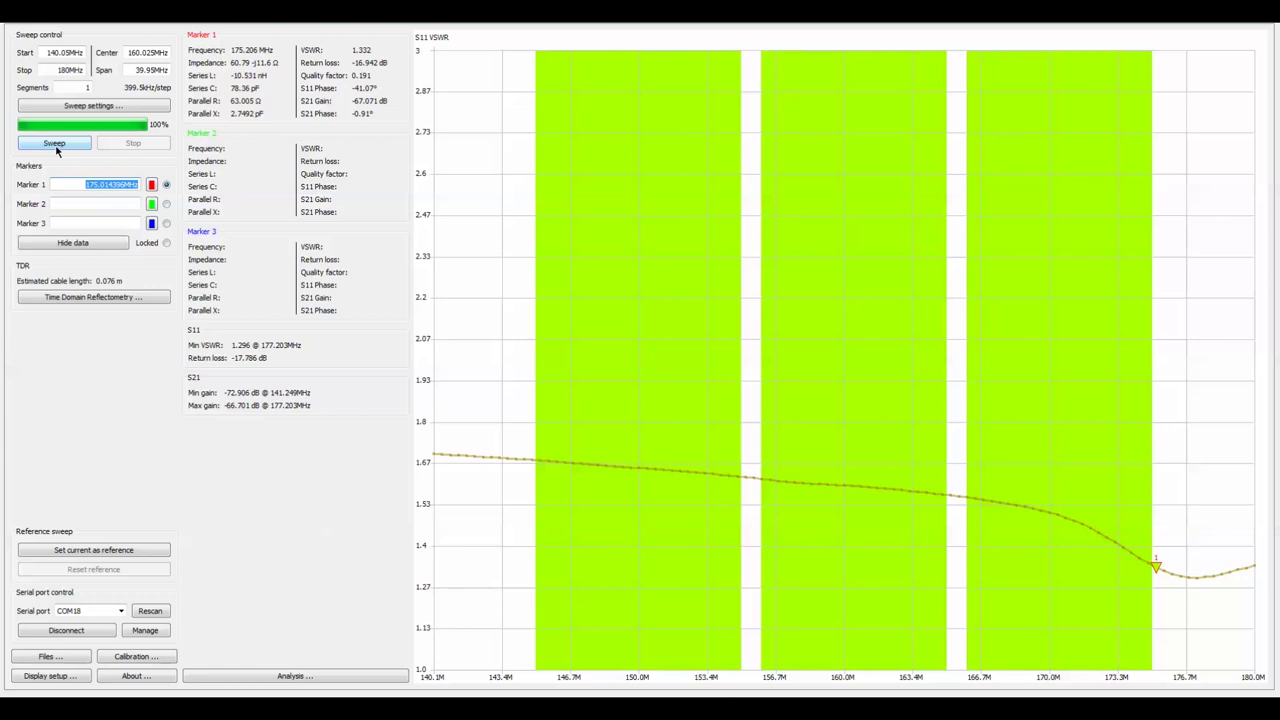
Sweep the retuned antenna again so the S11 VSWR chart shows the shifted dip.
left_click(54, 144)
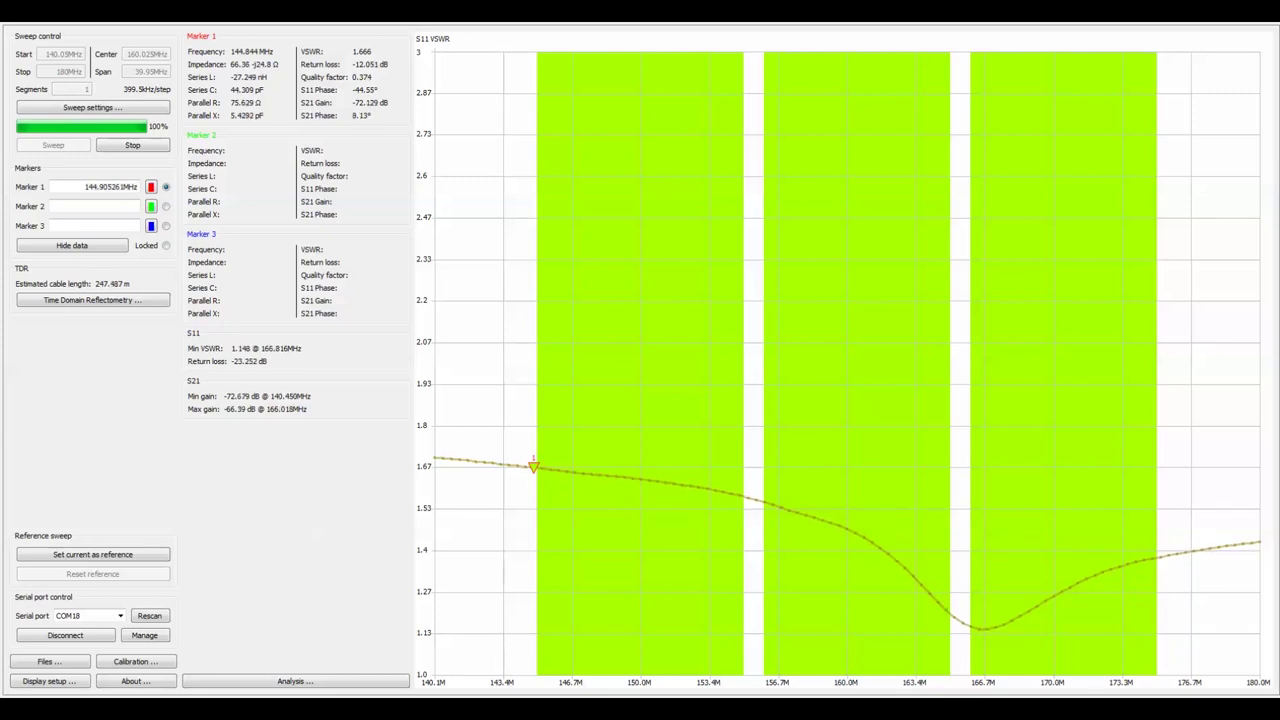
Step Marker 1 up the VSWR trace with six right-arrow presses to 155.137153 MHz.
key("Right")
key("Right")
key("Right")
key("Right")
key("Right")
key("Right")
key("Right")
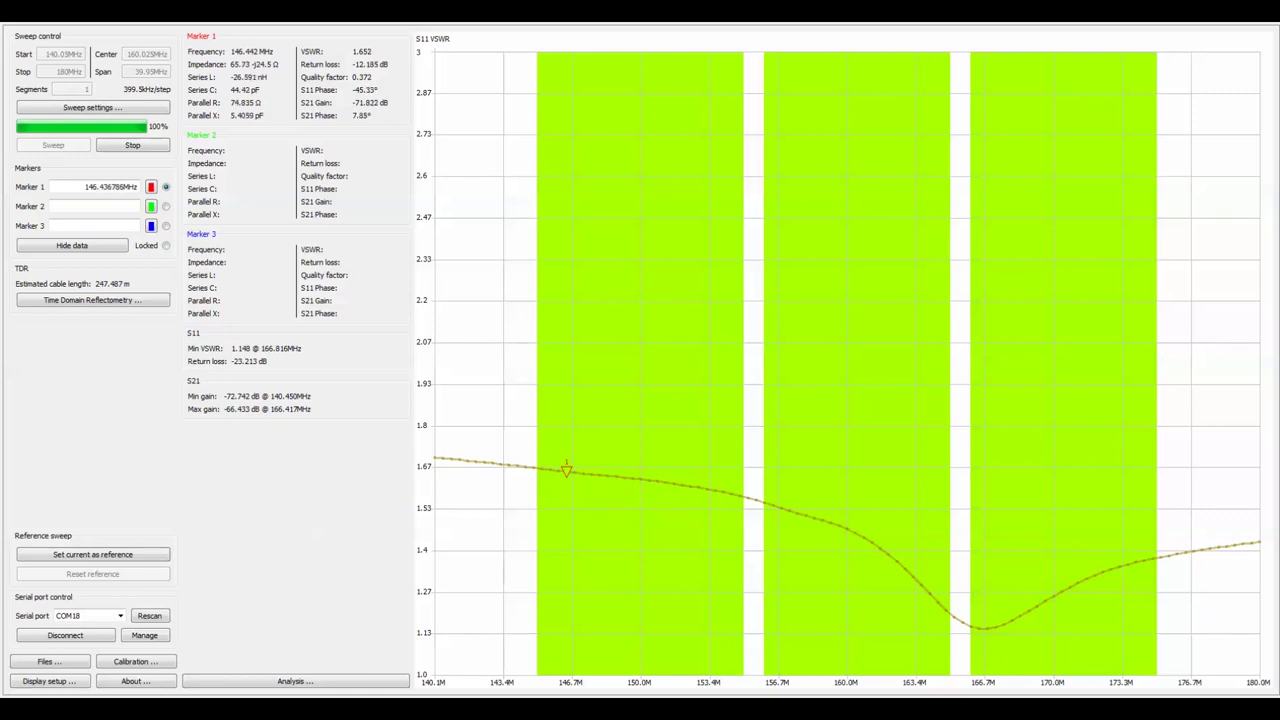
key("Right")
key("Right")
key("Right")
key("Right")
key("Right")
key("Right")
key("Right")
key("Right")
key("Right")
key("Right")
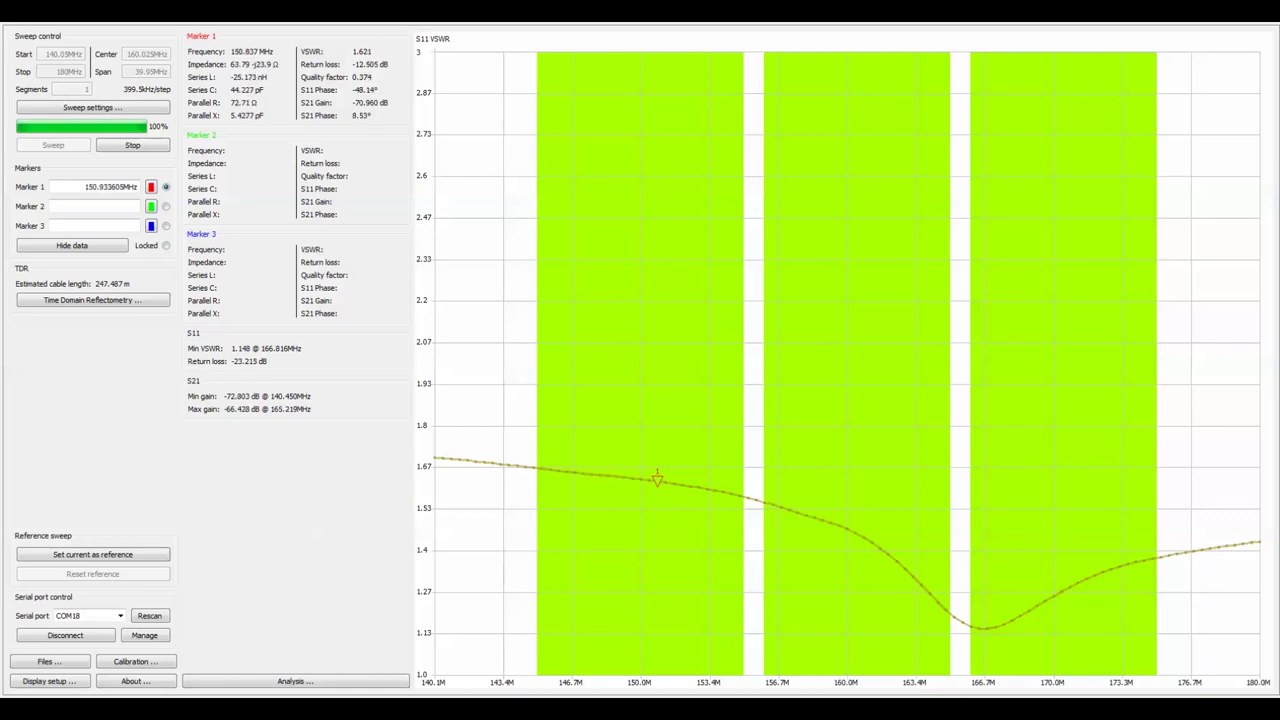
key("Right")
key("Right")
key("Right")
key("Right")
key("Right")
key("Right")
key("Right")
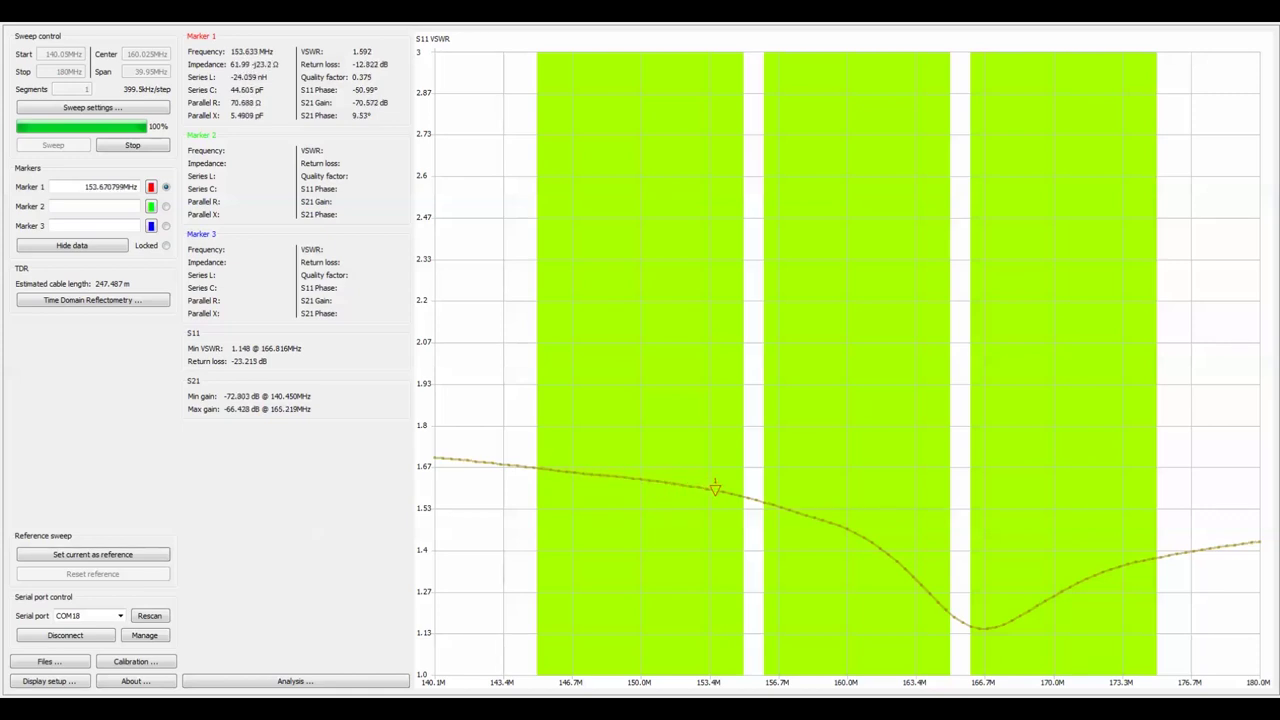
key("Right")
key("Right")
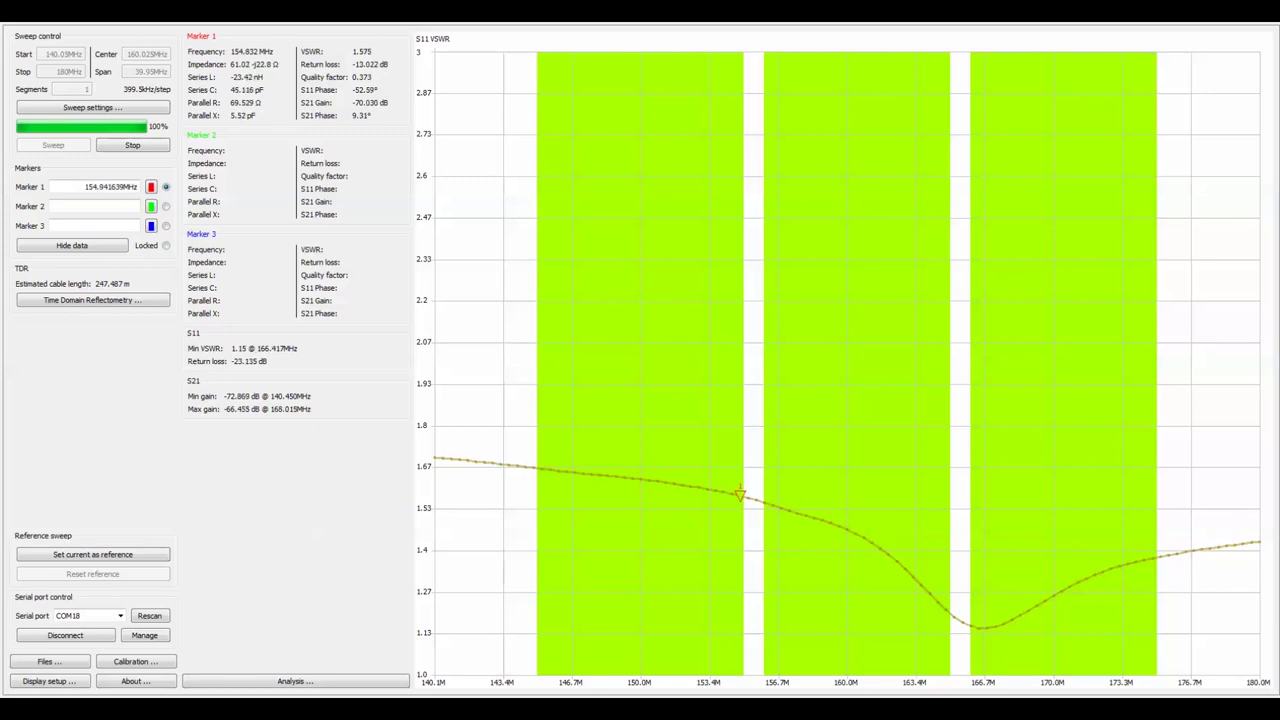
key("Right")
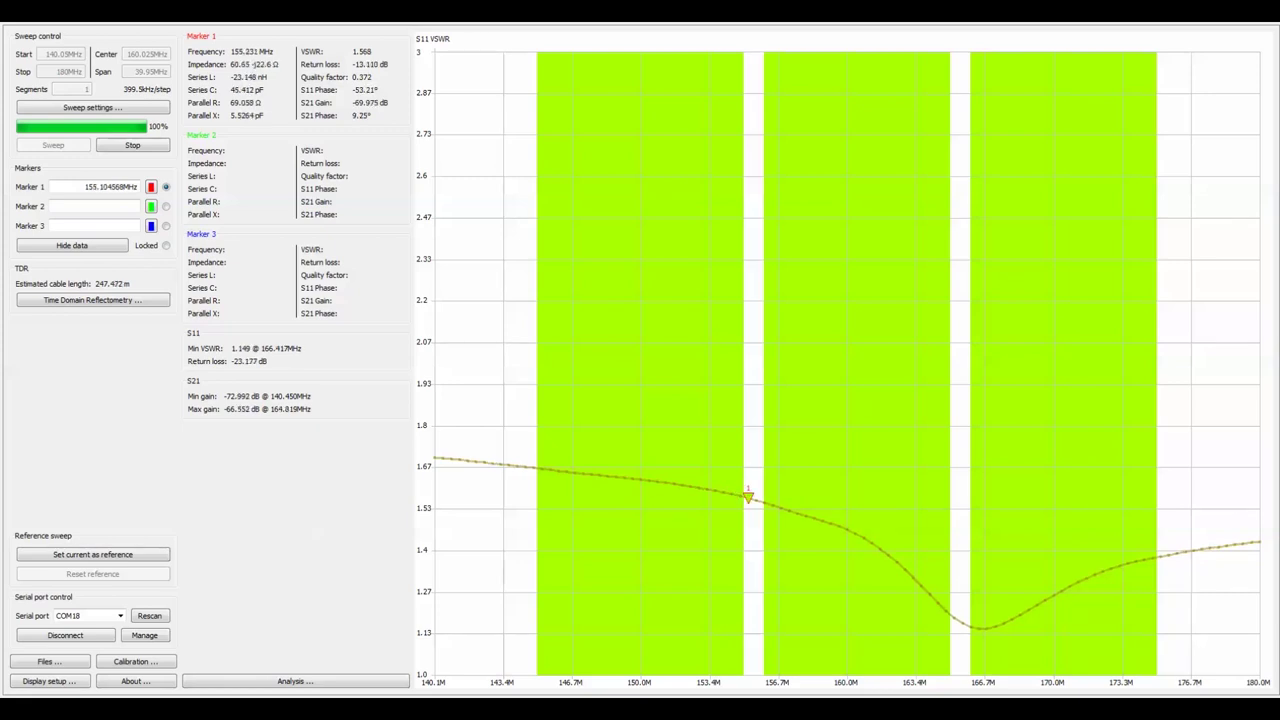
key("Right")
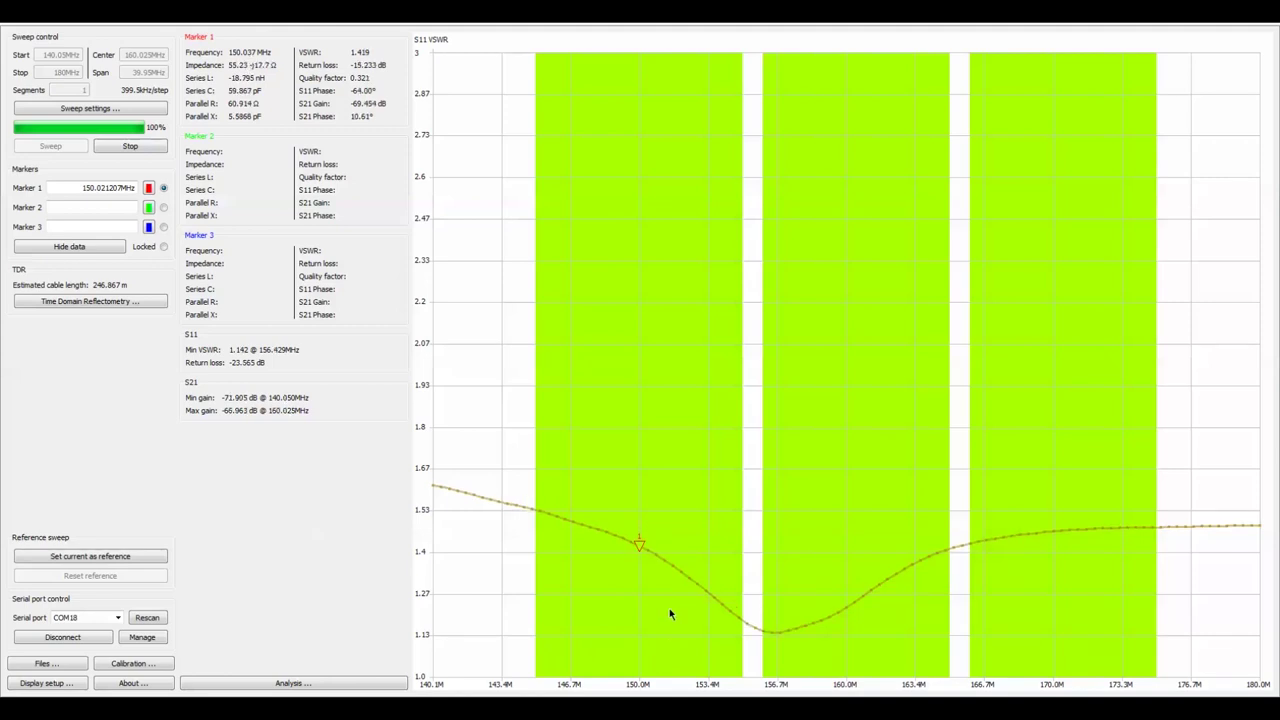
Drag Marker 1 along the VSWR curve to about 158 MHz, away from the 174.007 MHz dip.
mouse_move(637, 542)
left_mouse_down()
mouse_move(765, 612)
mouse_move(843, 617)
left_mouse_up()
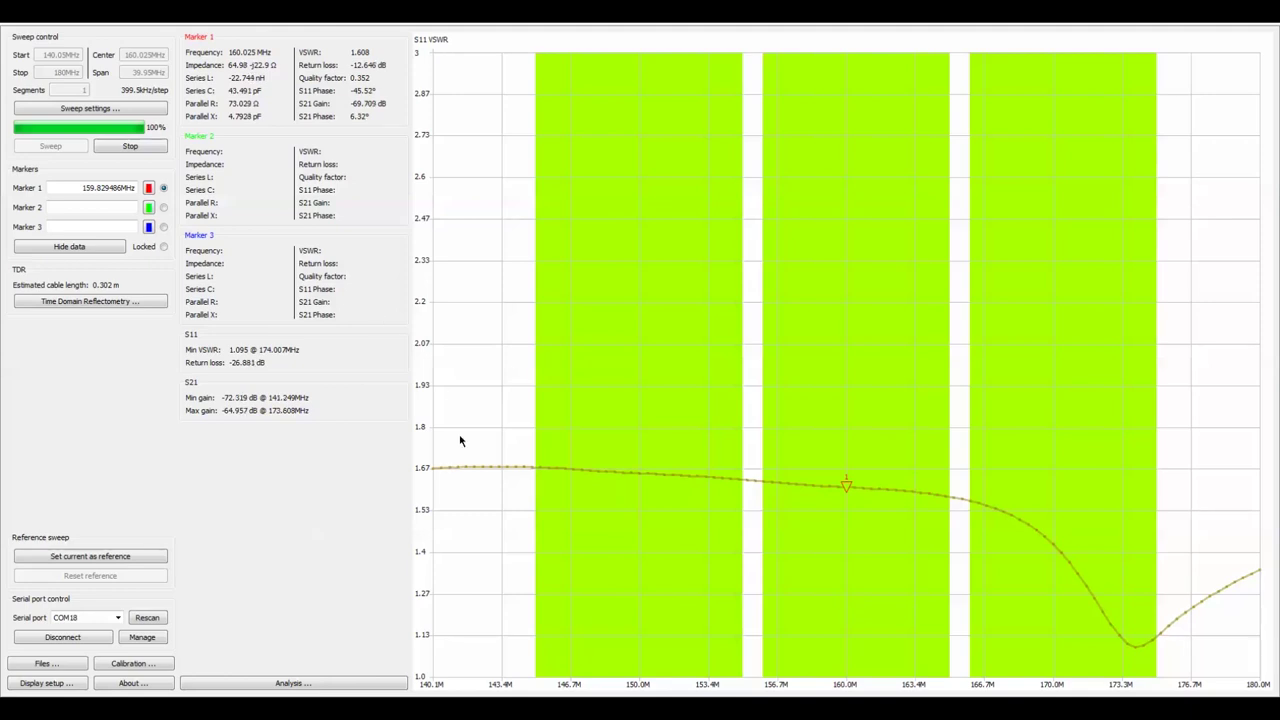
Drag Marker 1 onto the VSWR dip near 174 MHz to read its minimum of about 1.09.
mouse_move(846, 487)
left_mouse_down()
mouse_move(929, 497)
mouse_move(1127, 602)
mouse_move(1134, 638)
left_mouse_up()
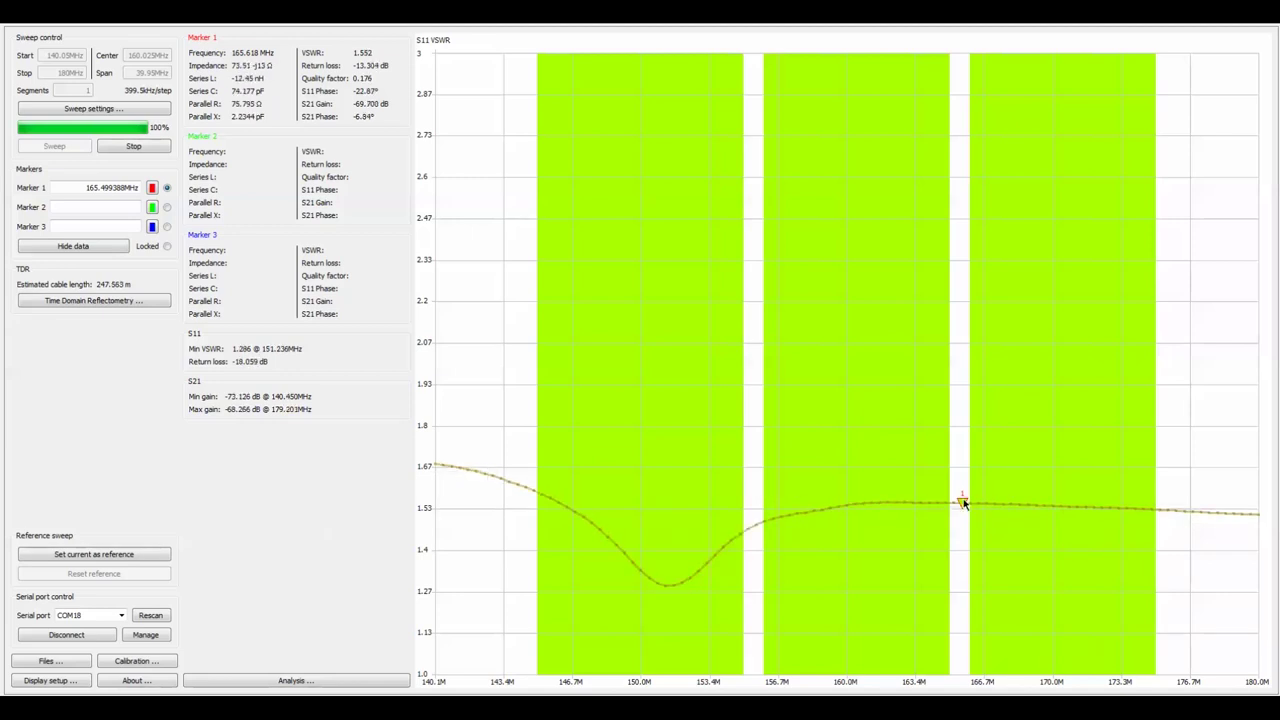
Drag Marker 1 left into the 151 MHz dip, settling at 150.837 MHz with VSWR 1.290.
mouse_move(964, 503)
left_mouse_down()
mouse_move(740, 540)
mouse_move(673, 598)
left_mouse_up()
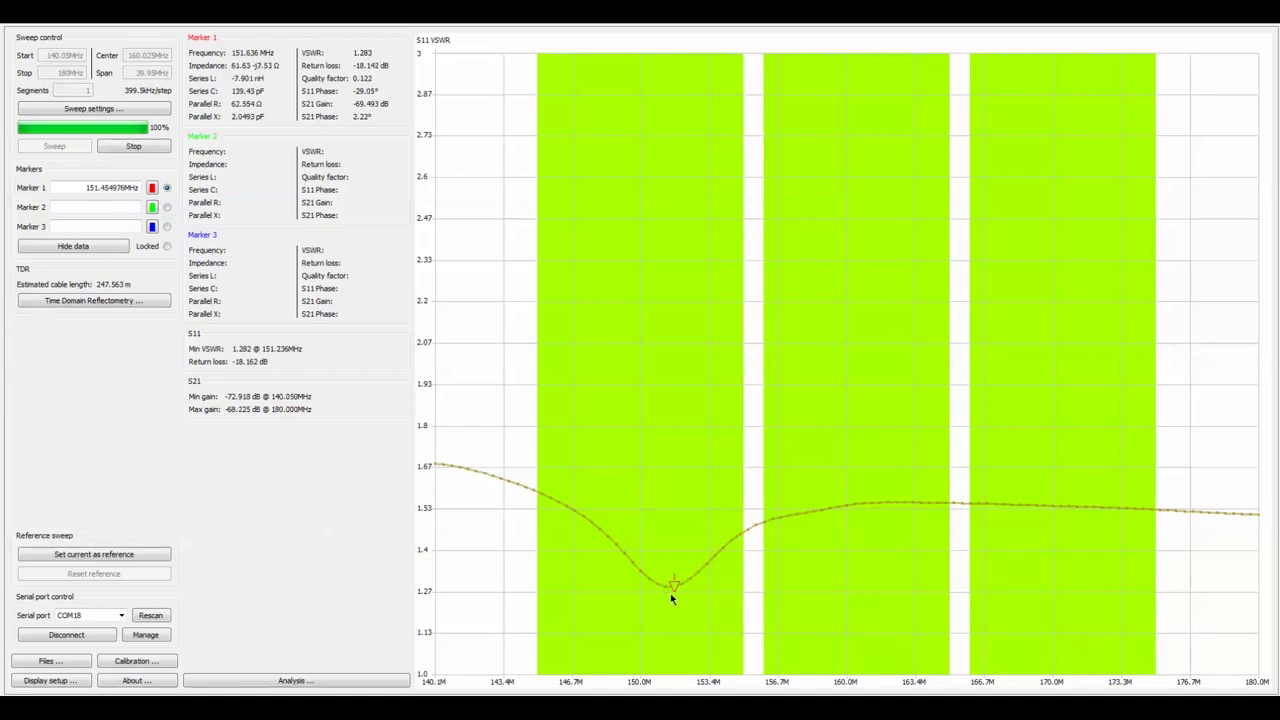
left_click_drag(670, 594, 660, 585)
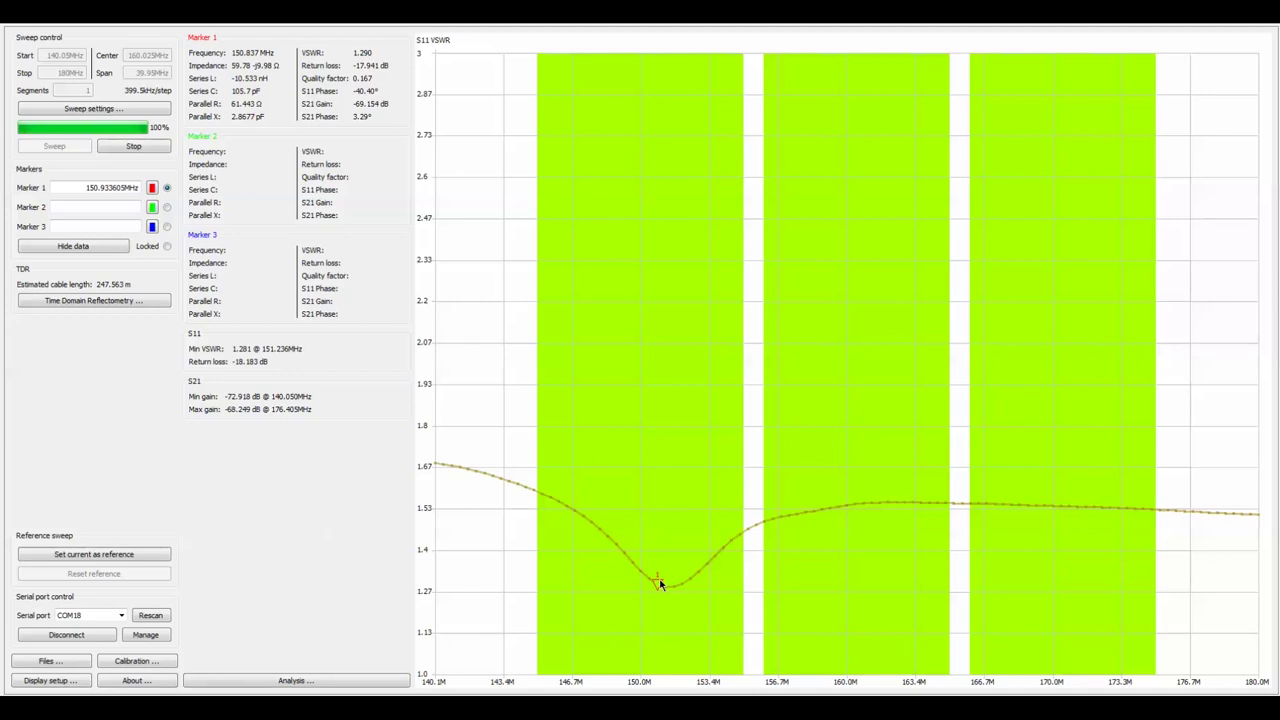